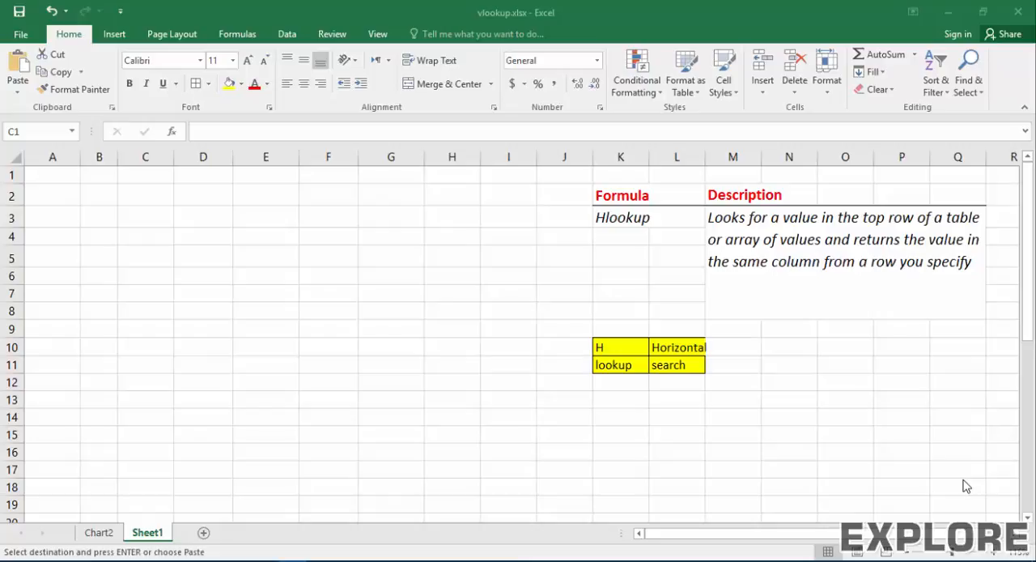
click(262, 155)
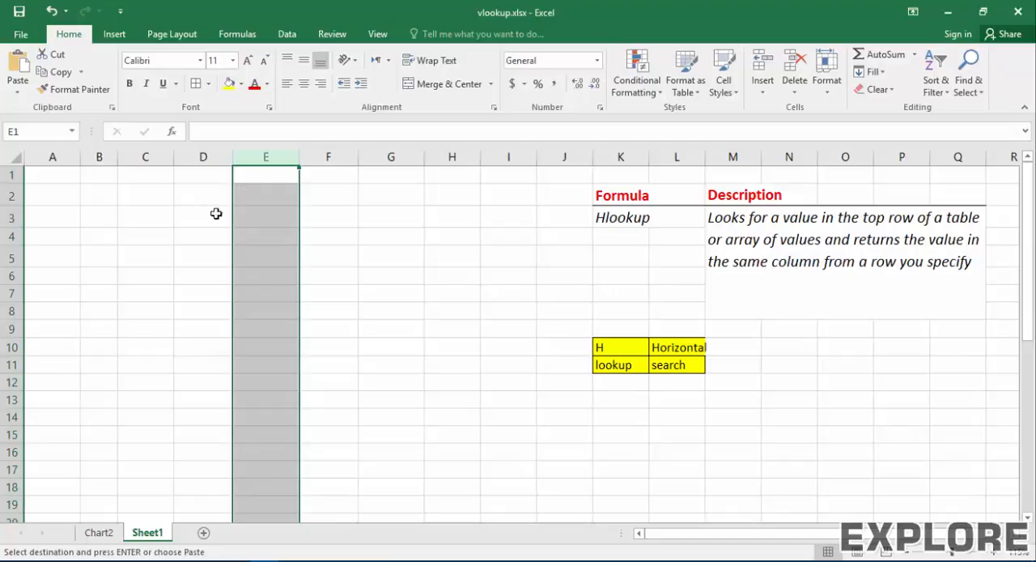
drag(99, 195, 460, 410)
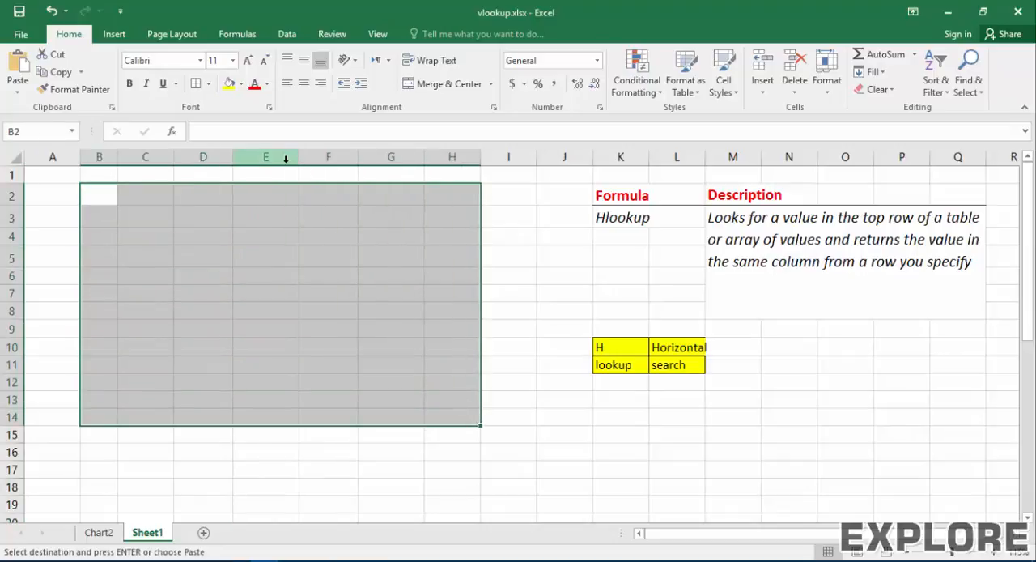
click(283, 157)
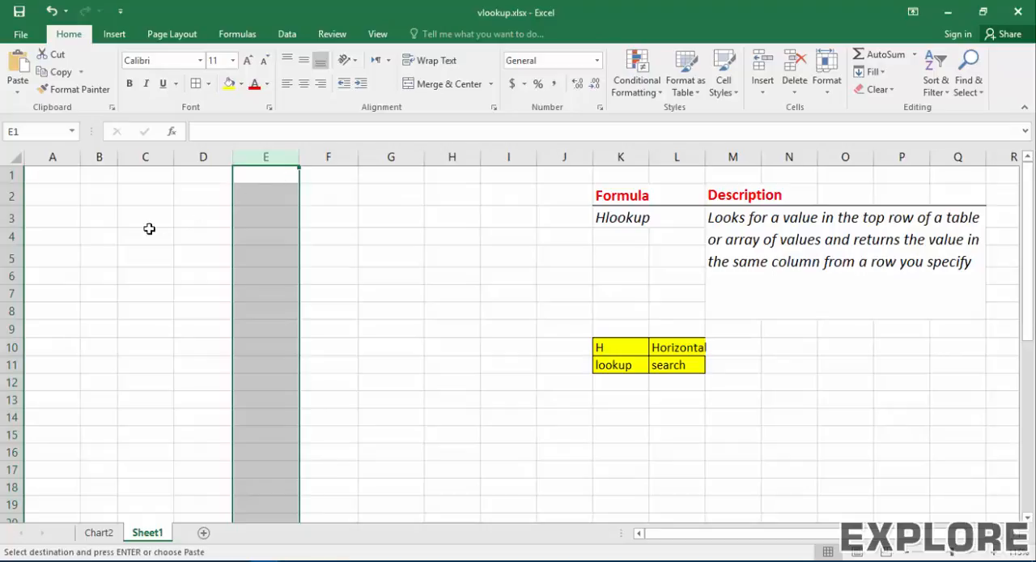
click(138, 257)
click(10, 258)
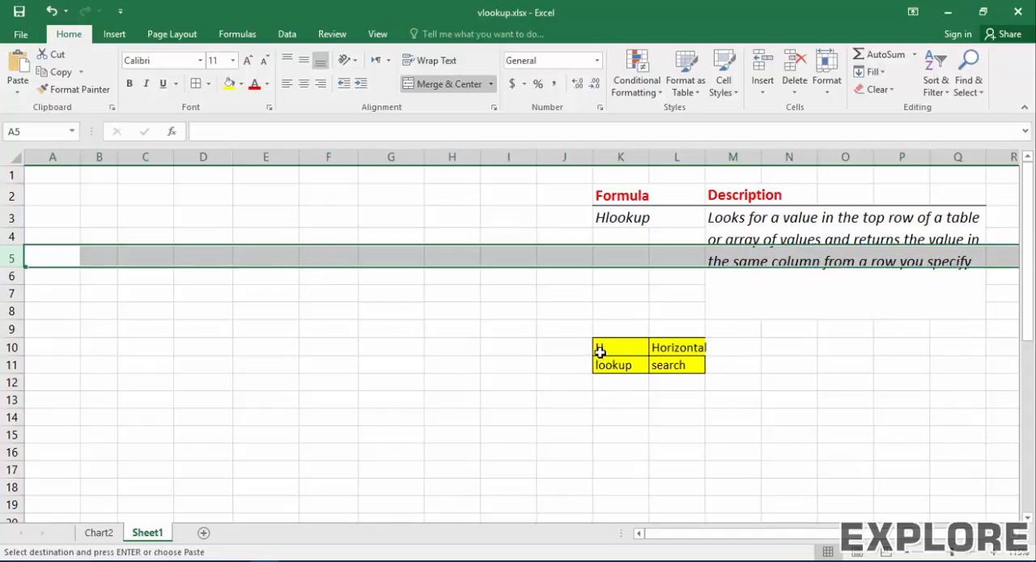
click(464, 344)
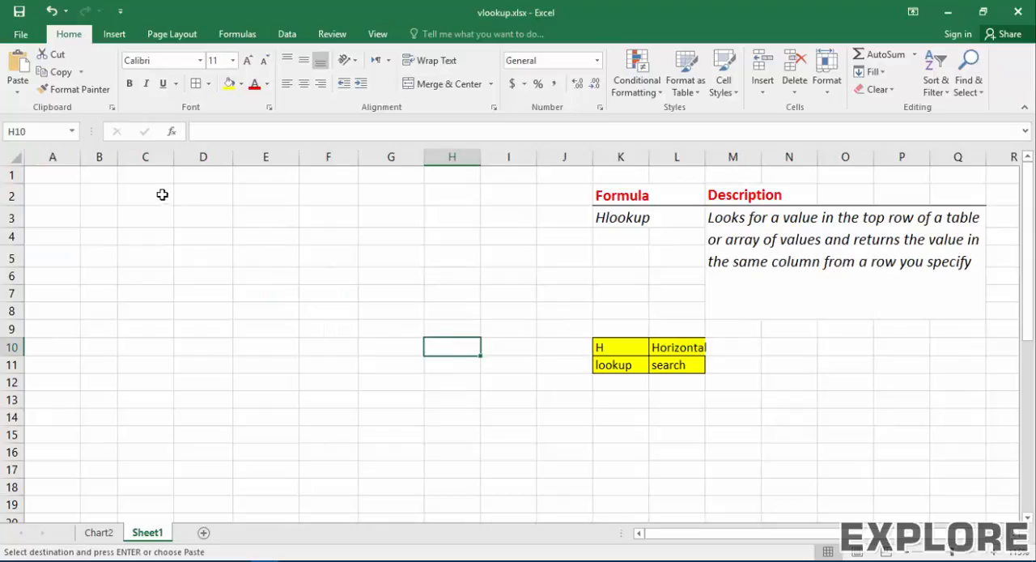
Step: Paste the copied booking table at C1 and enter the name from the table's second data row in C10
click(139, 178)
key(ctrl+v)
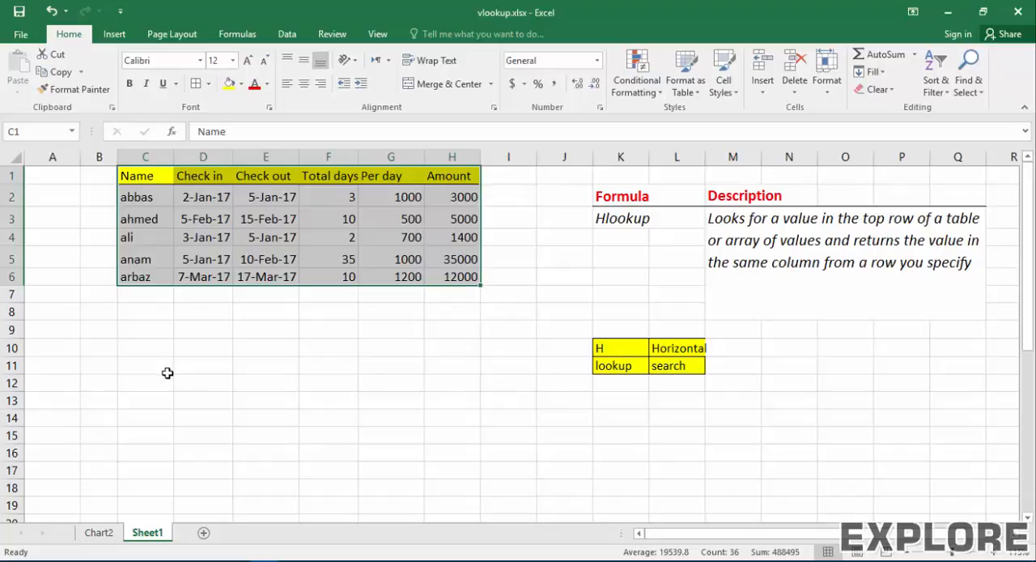
click(151, 350)
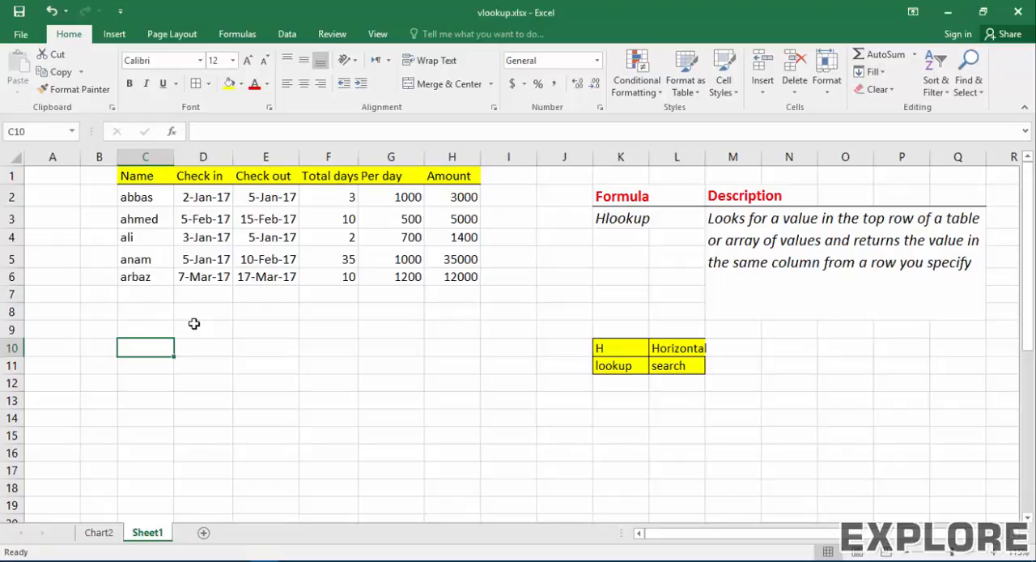
text(ahmed)
key(Tab)
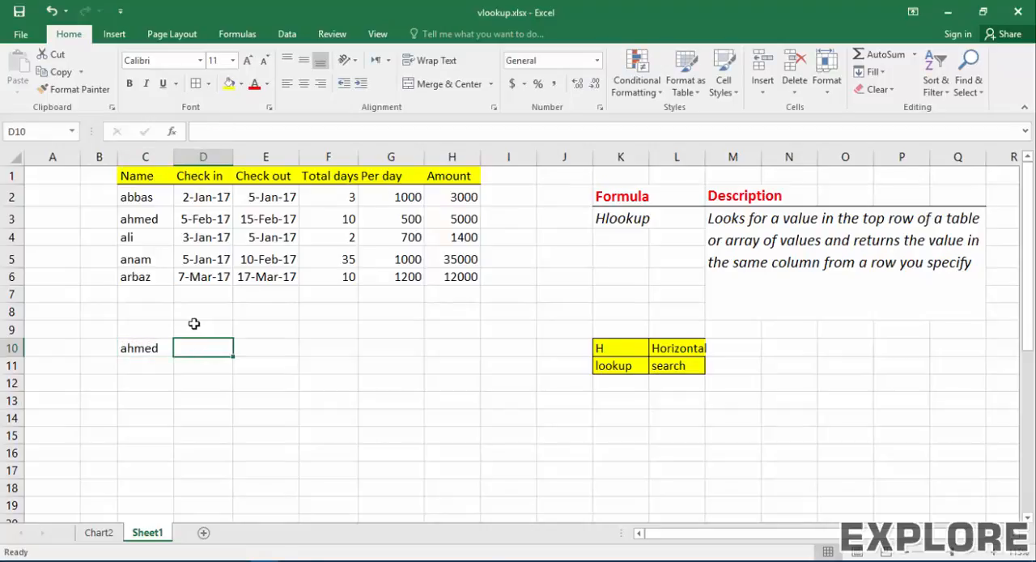
Step: Enter the lookup header Total days in D9, above the cell beside the name
click(194, 323)
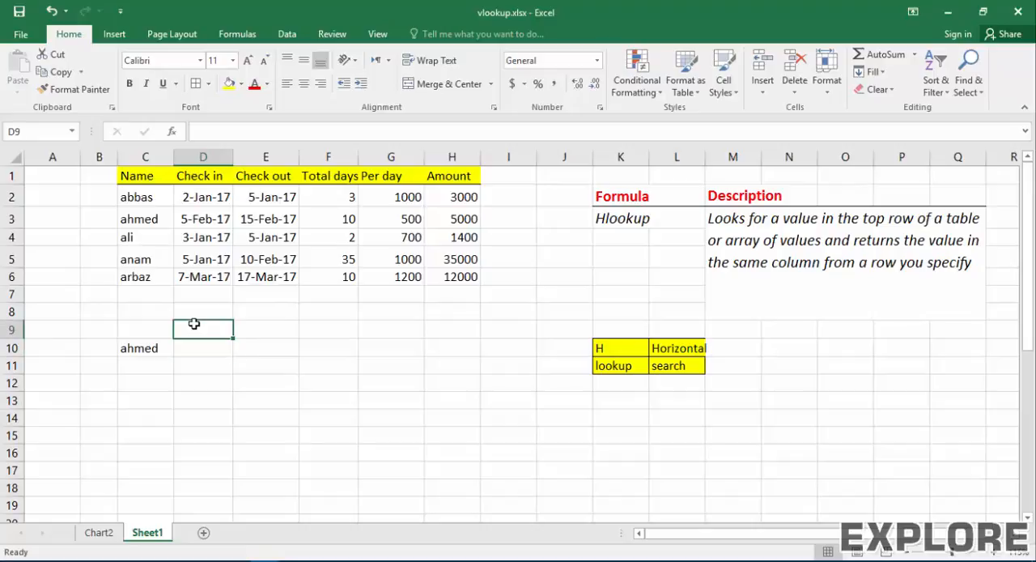
text(toda)
key(BackSpace)
key(BackSpace)
text(da)
key(BackSpace)
key(BackSpace)
key(BackSpace)
key(BackSpace)
text(Total day)
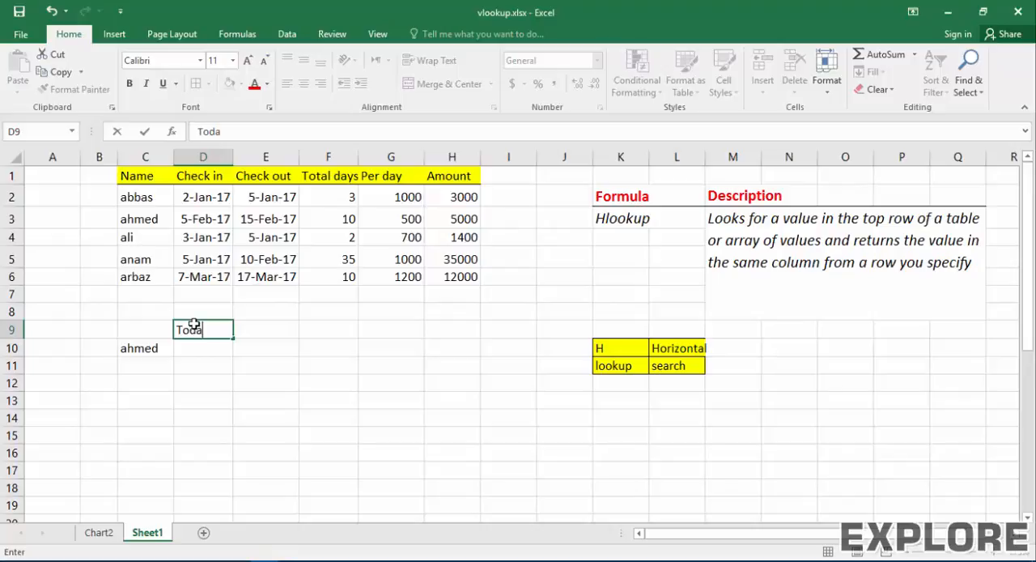
text(s)
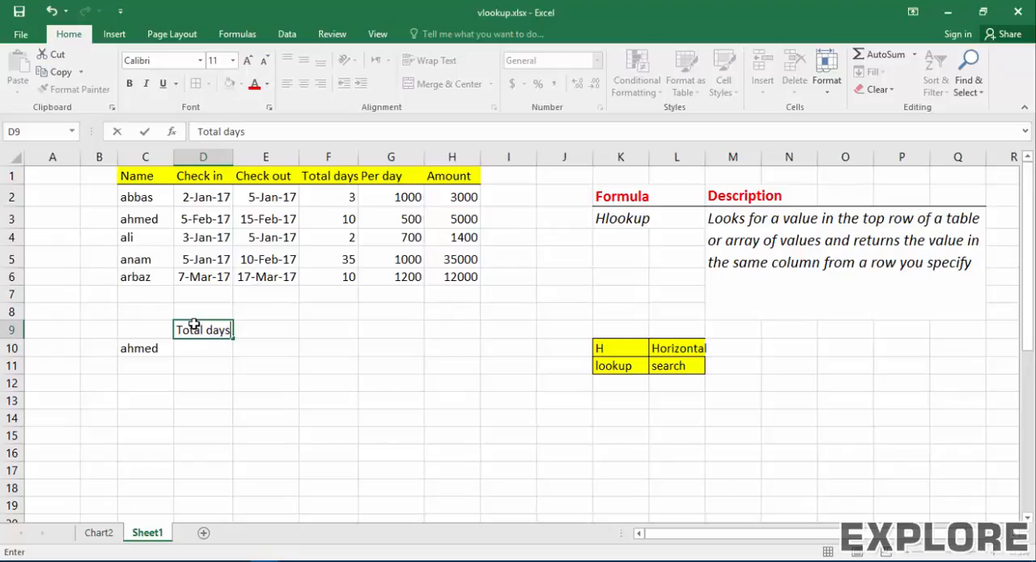
key(Return)
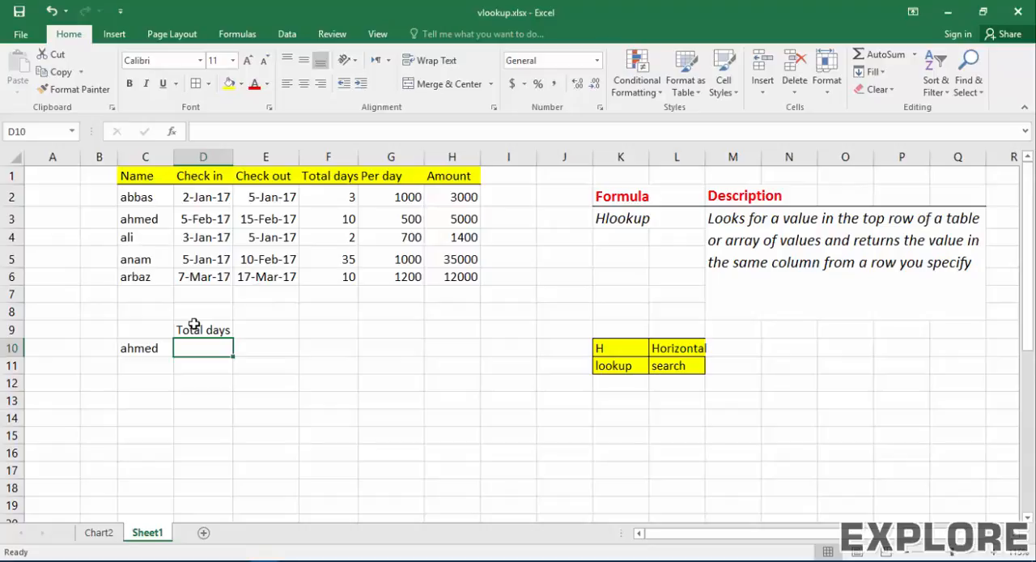
Step: Enter =HLOOKUP(D9,C1:H6,3,0) in D10 to return the header's value from the third table row with an exact match
text(=)
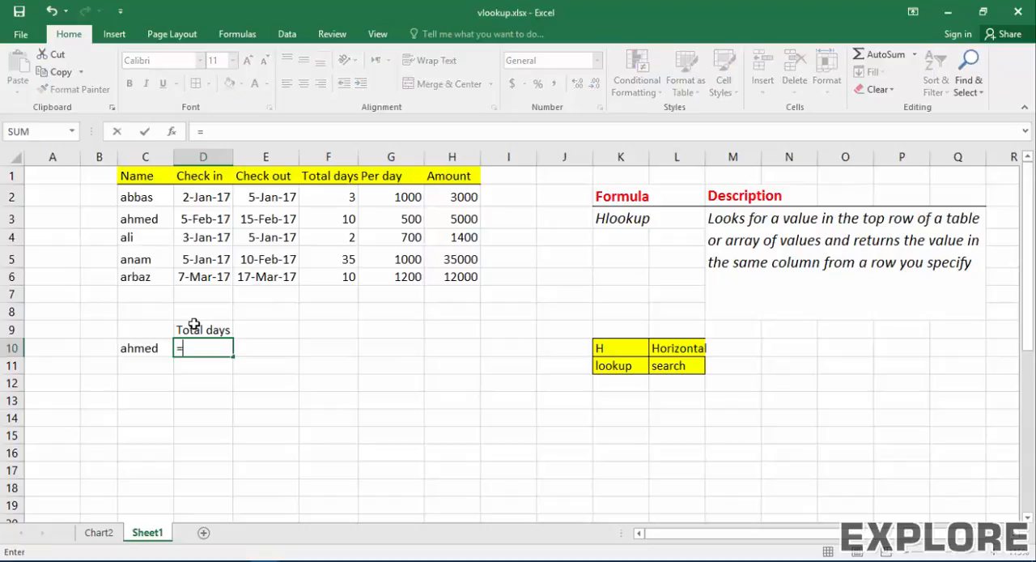
text(h)
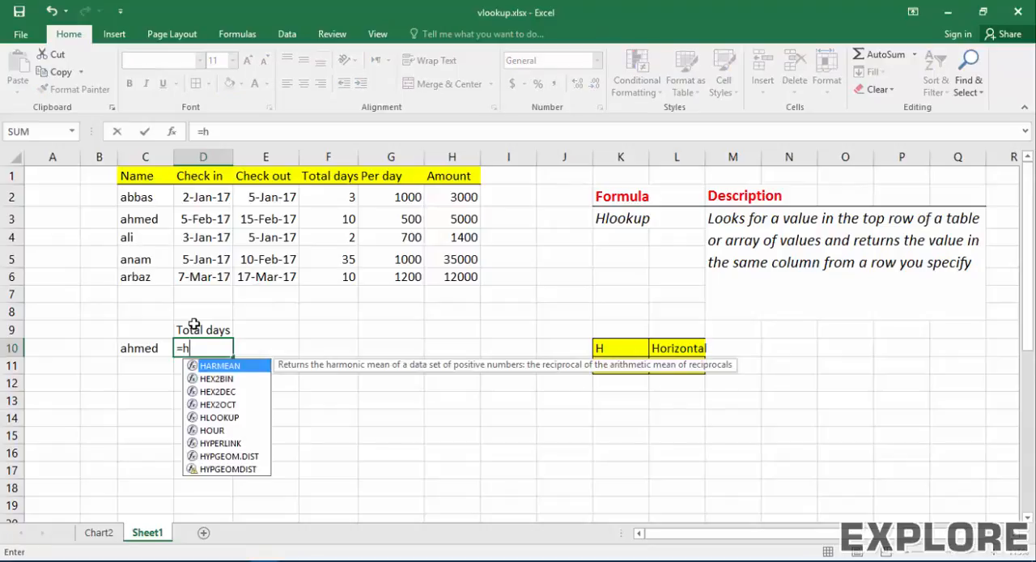
text(lookup()
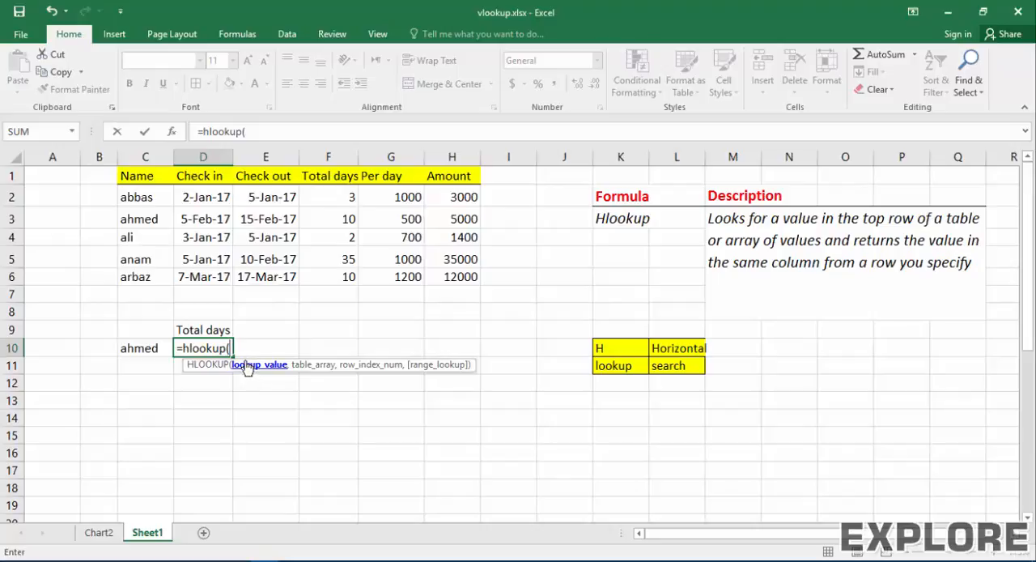
click(195, 326)
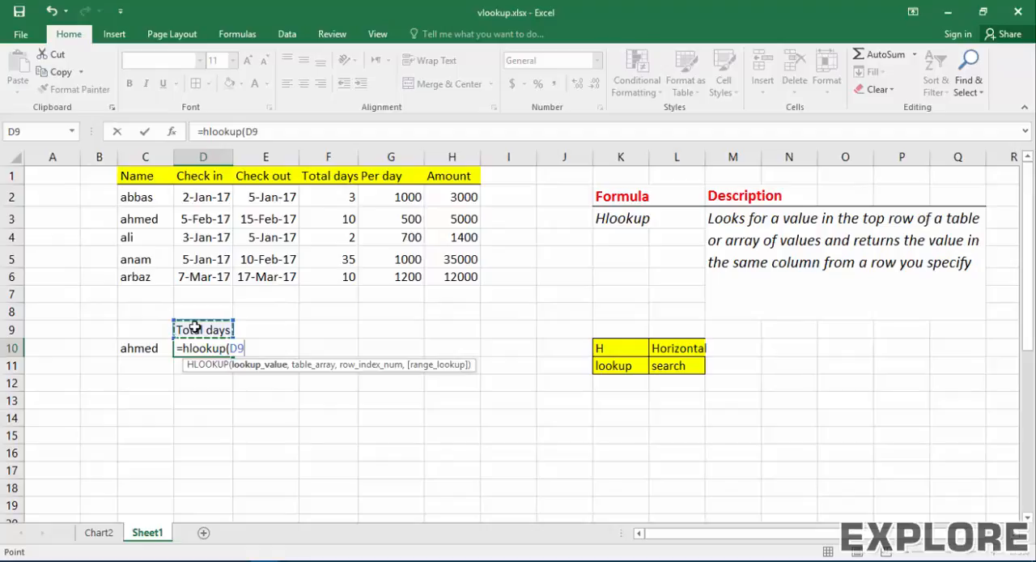
text(,)
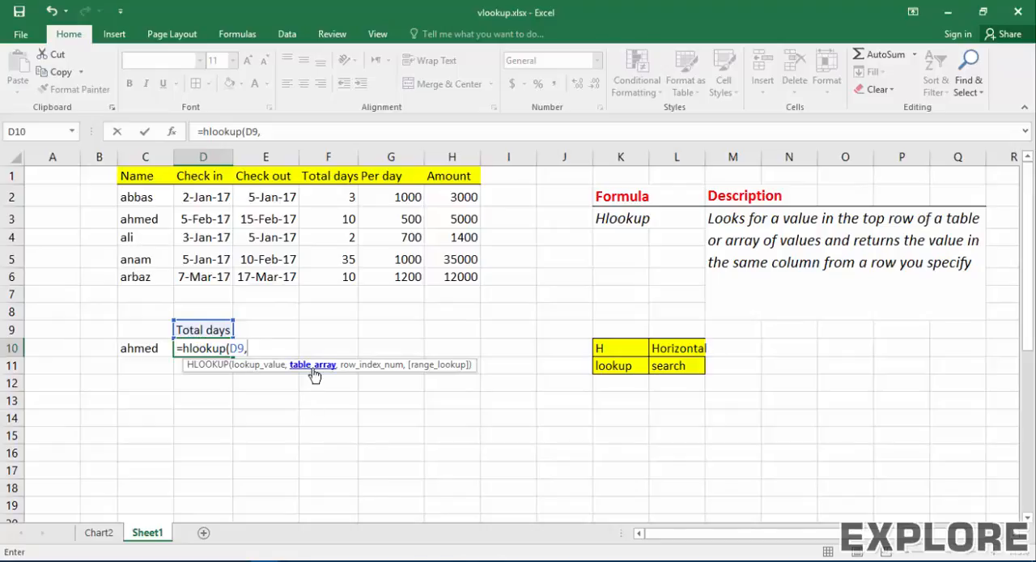
drag(466, 276, 148, 178)
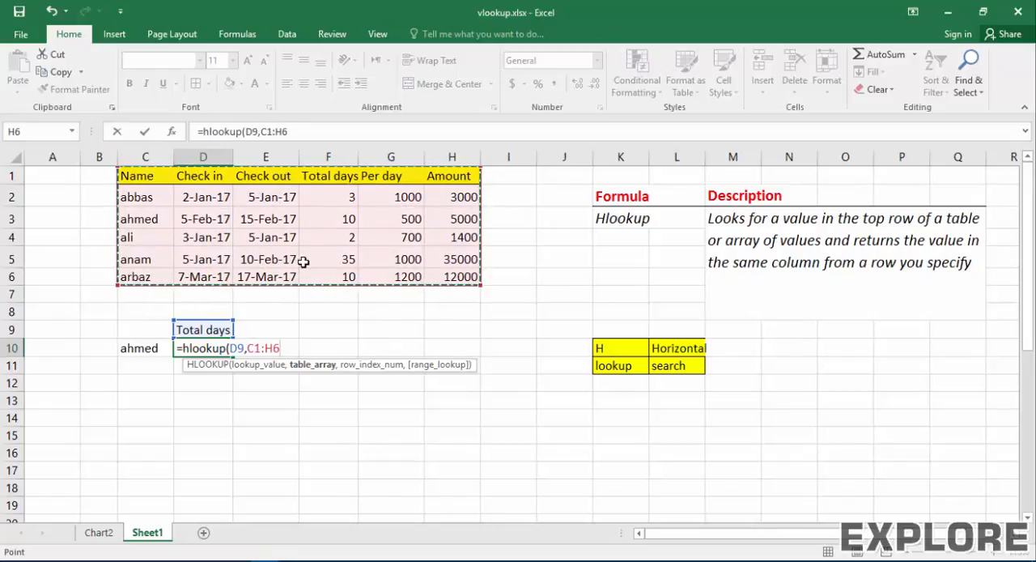
text(,)
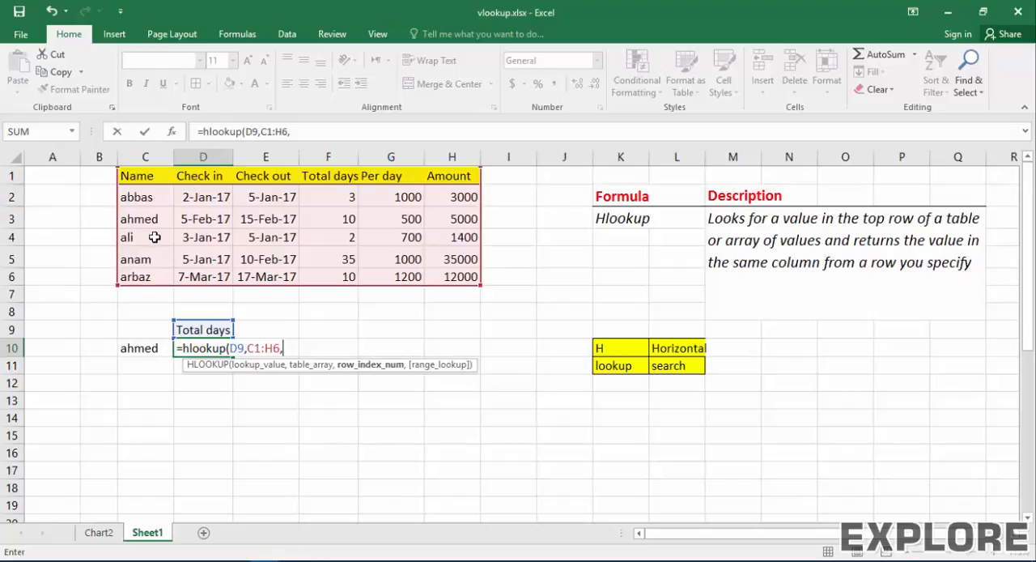
text(3,0)
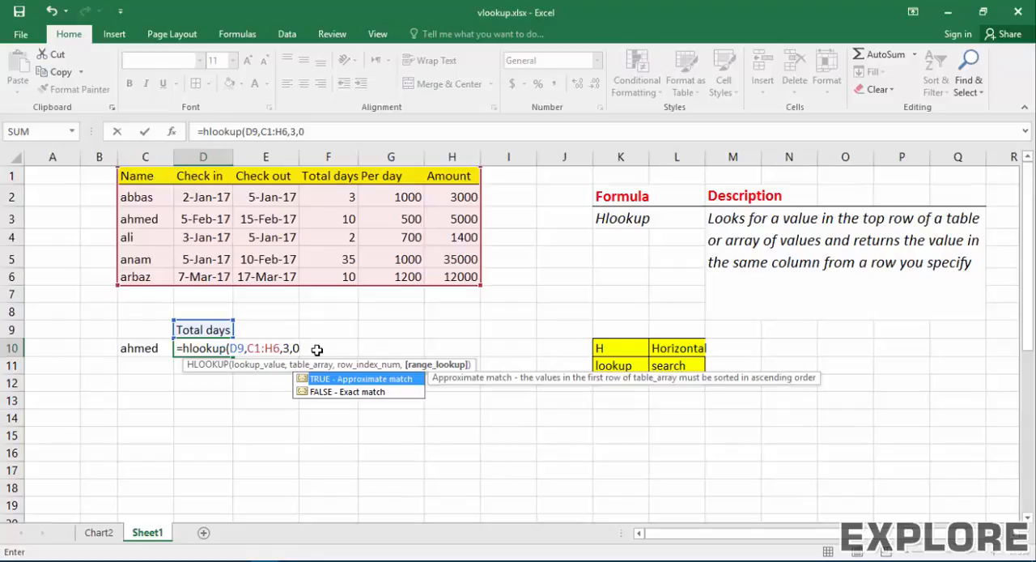
text())
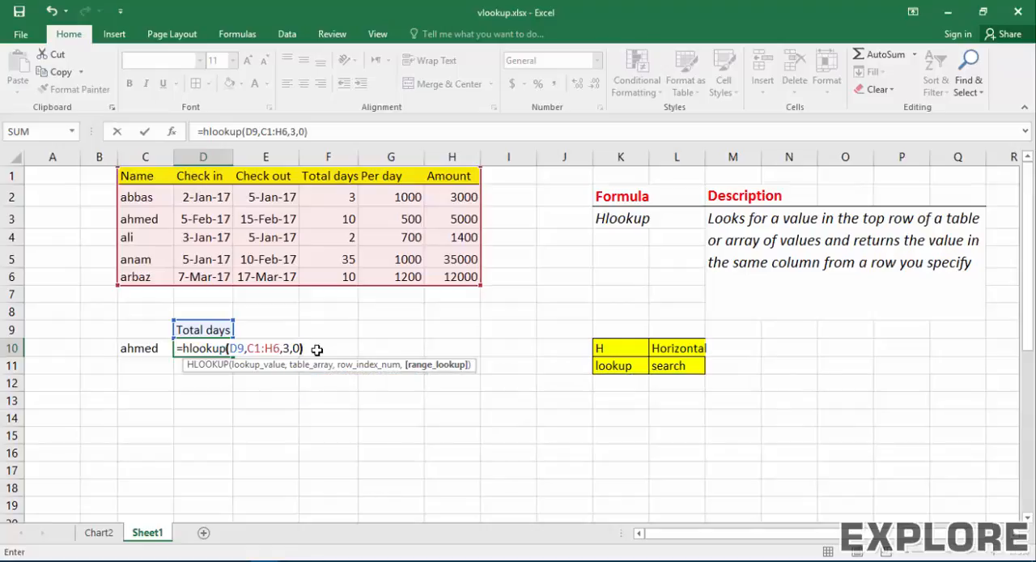
key(Return)
key(Up)
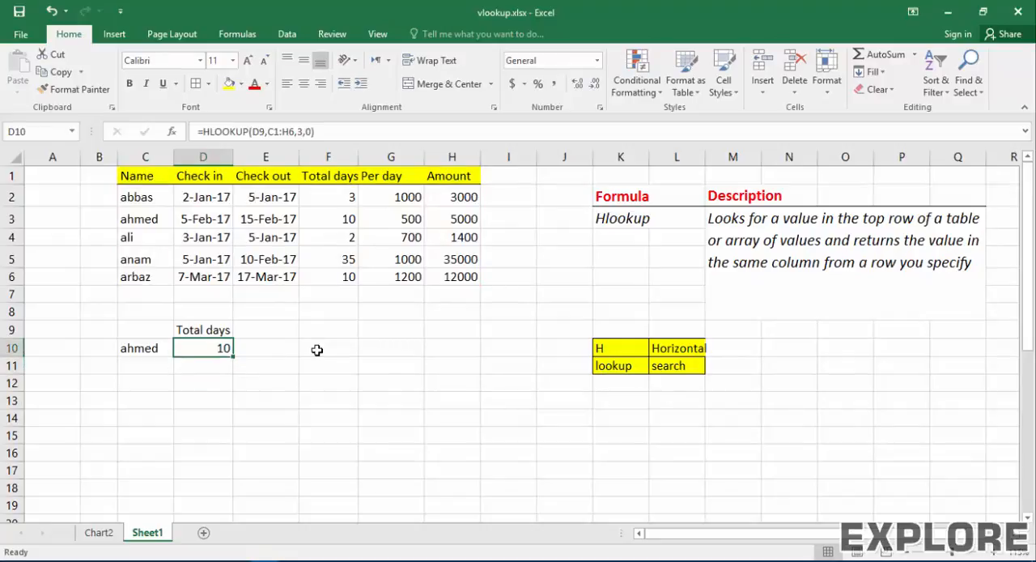
Step: Change the lookup header in D9 to per day and check the formula cell below it
key(Up)
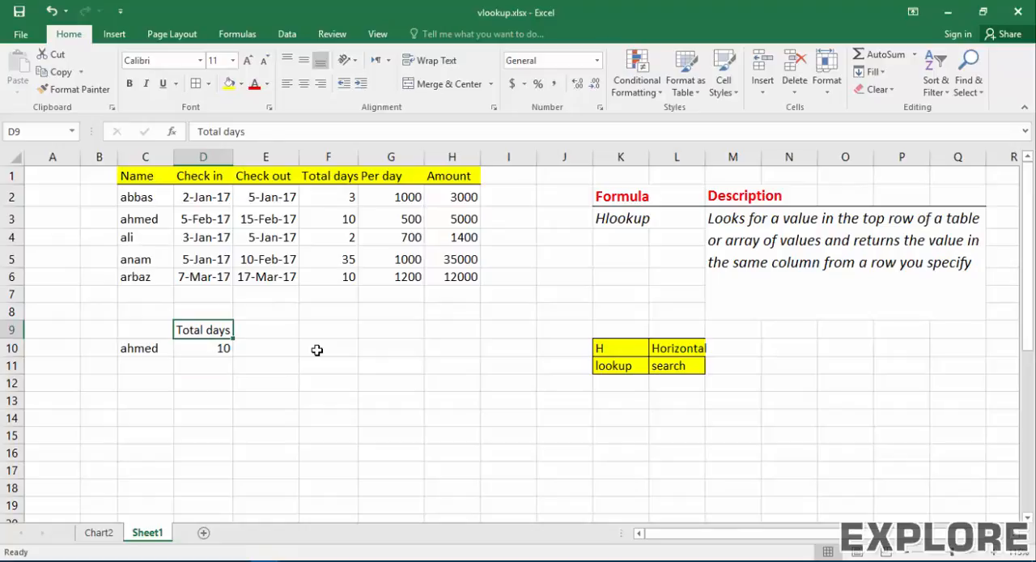
text(per)
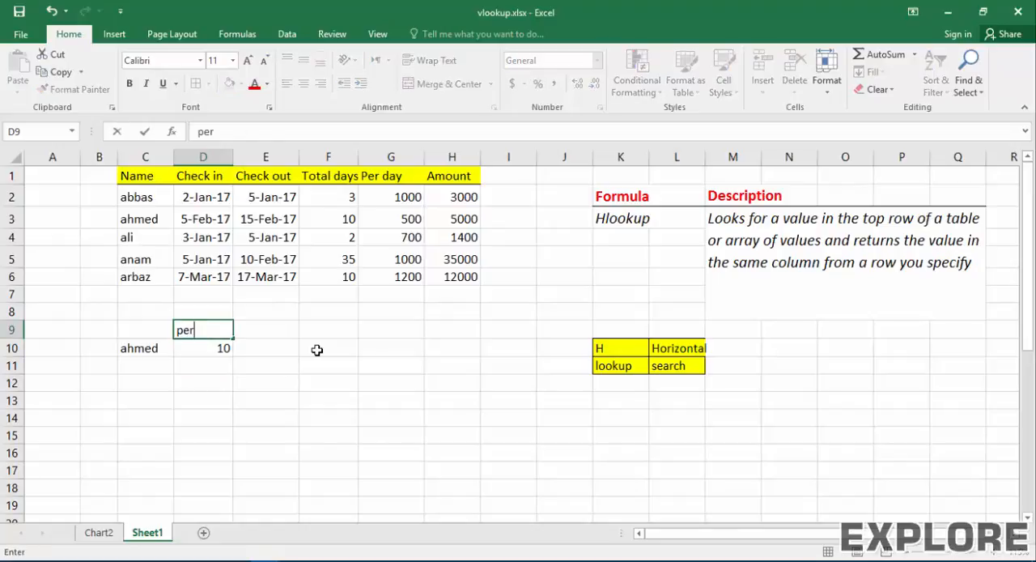
text( day)
key(Return)
key(Up)
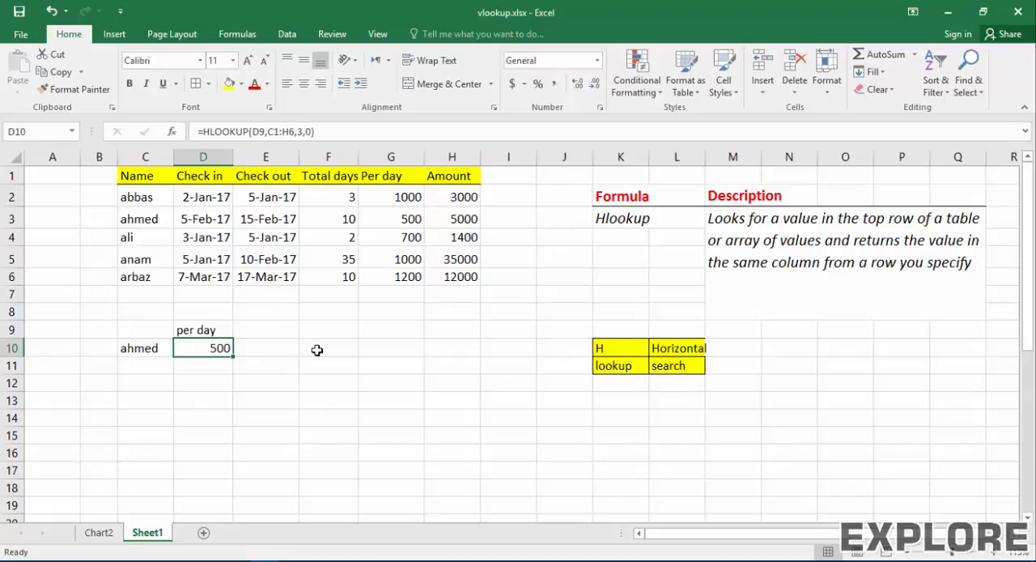
Step: Set the lookup header in D9 to amount
key(Up)
text(amount)
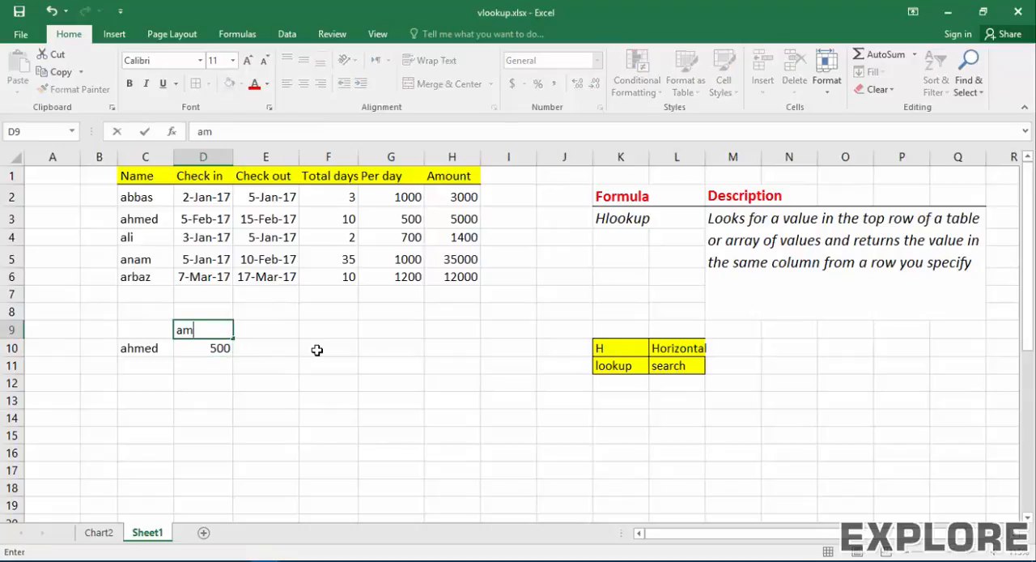
key(Return)
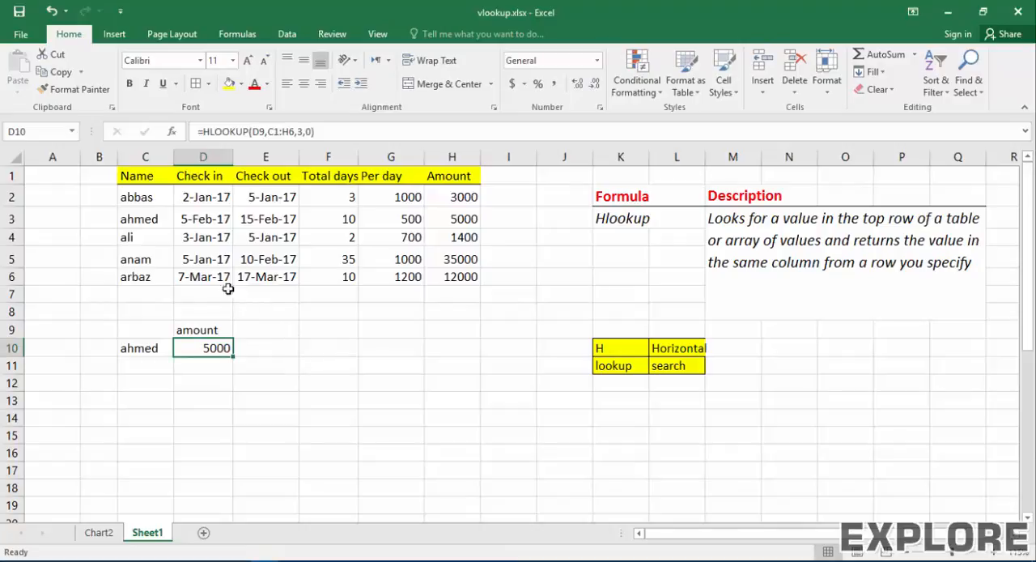
Step: Insert one empty sheet row above the booking table's header row
click(106, 174)
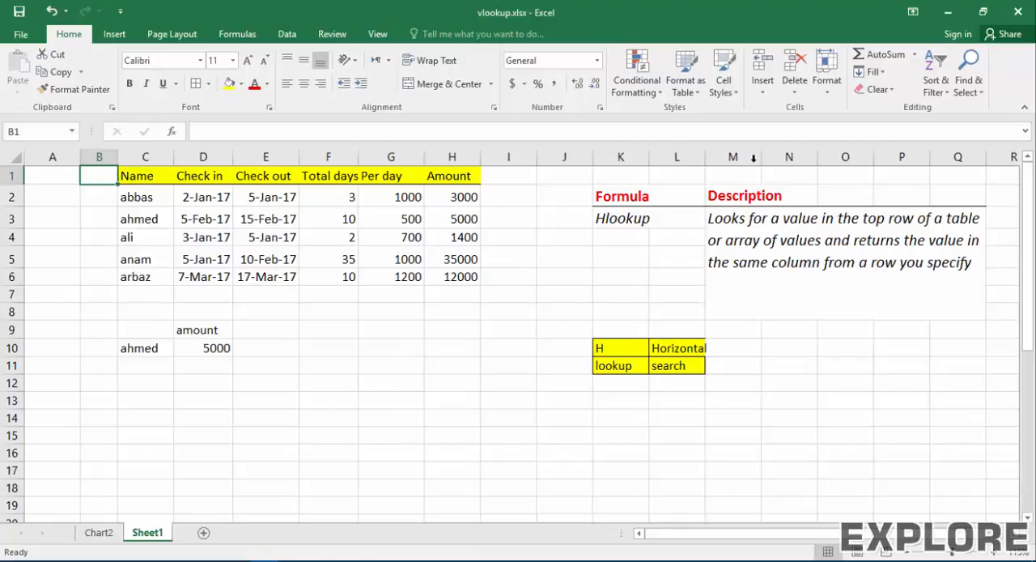
click(762, 85)
click(783, 113)
click(276, 265)
click(254, 320)
click(686, 85)
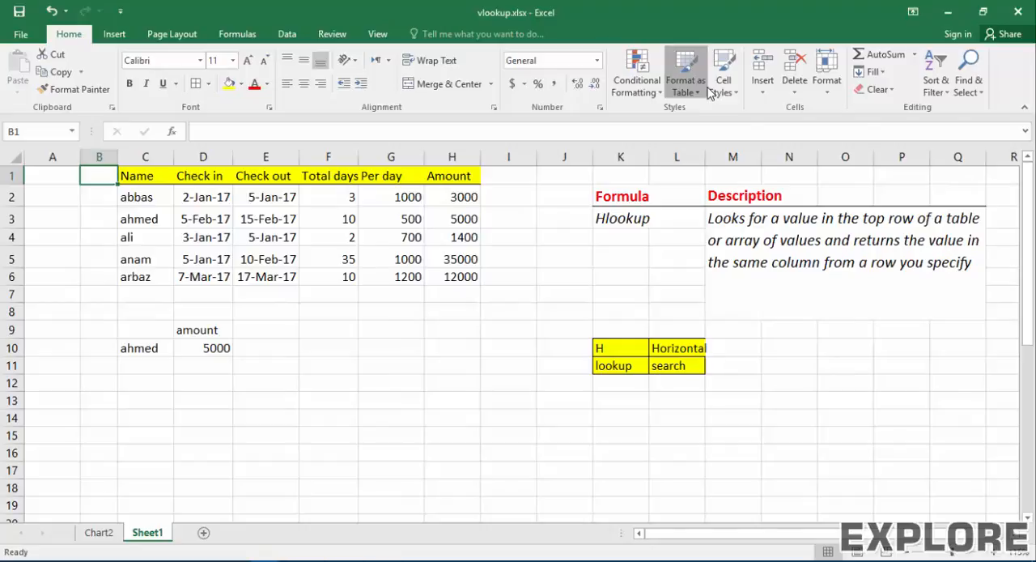
click(764, 91)
click(764, 91)
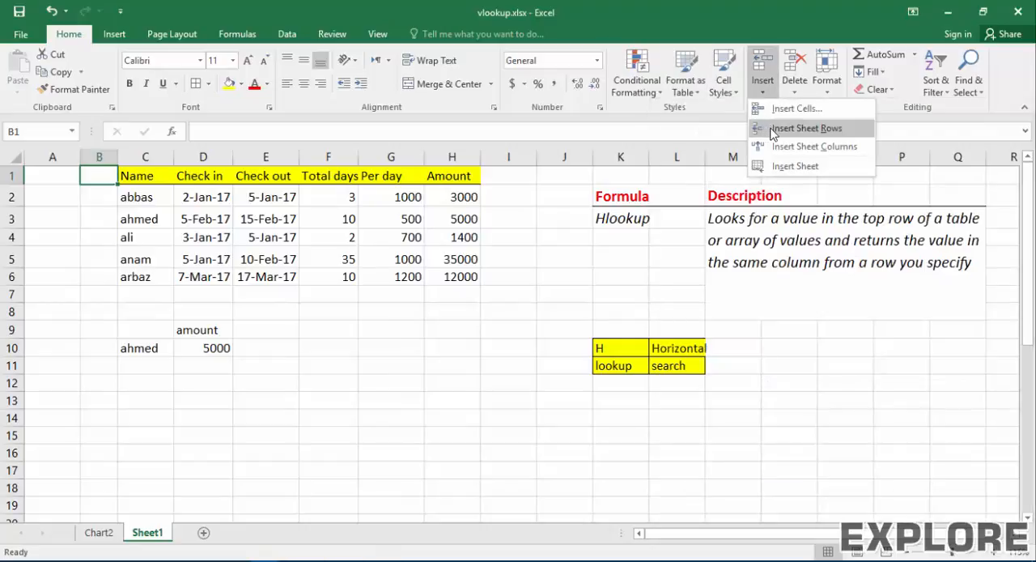
click(760, 127)
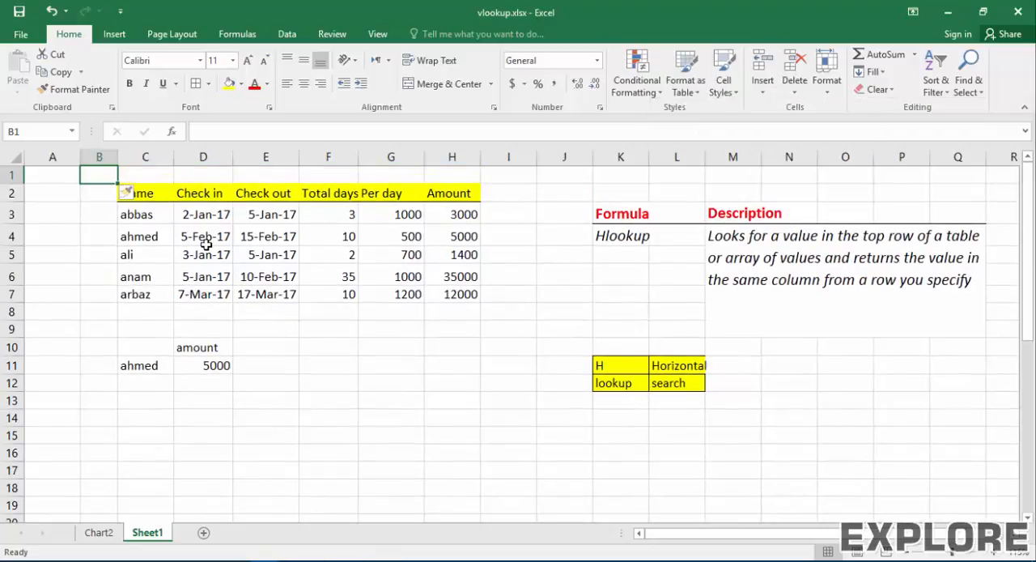
click(153, 181)
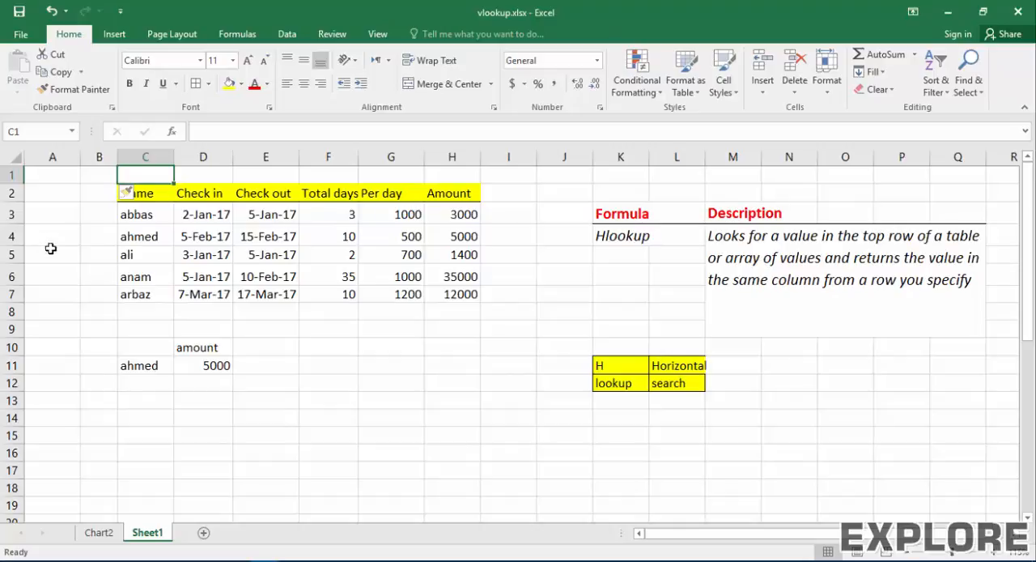
Step: Clear the existing lookup formula from cell D11
click(214, 365)
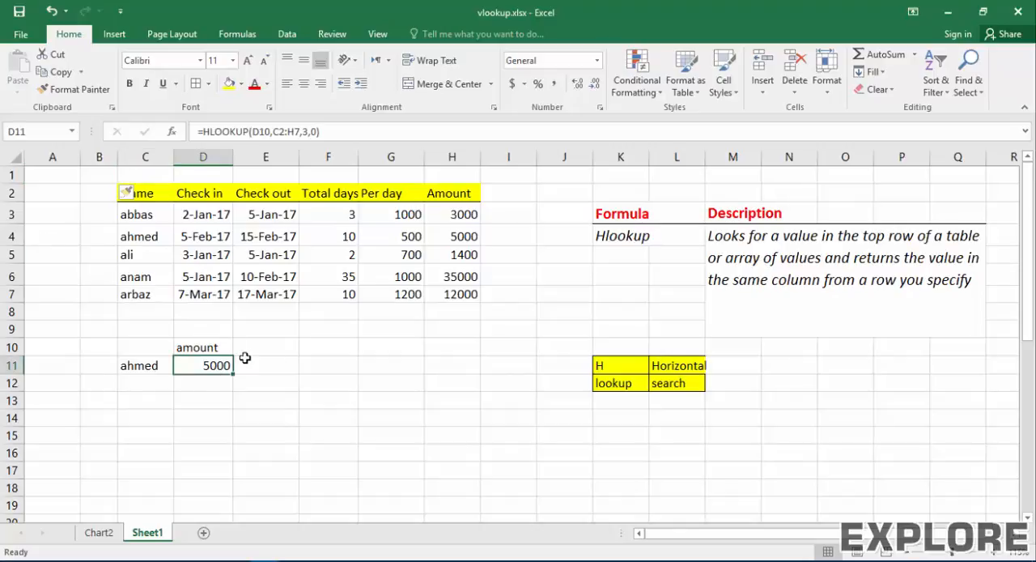
key(BackSpace)
key(Return)
key(Up)
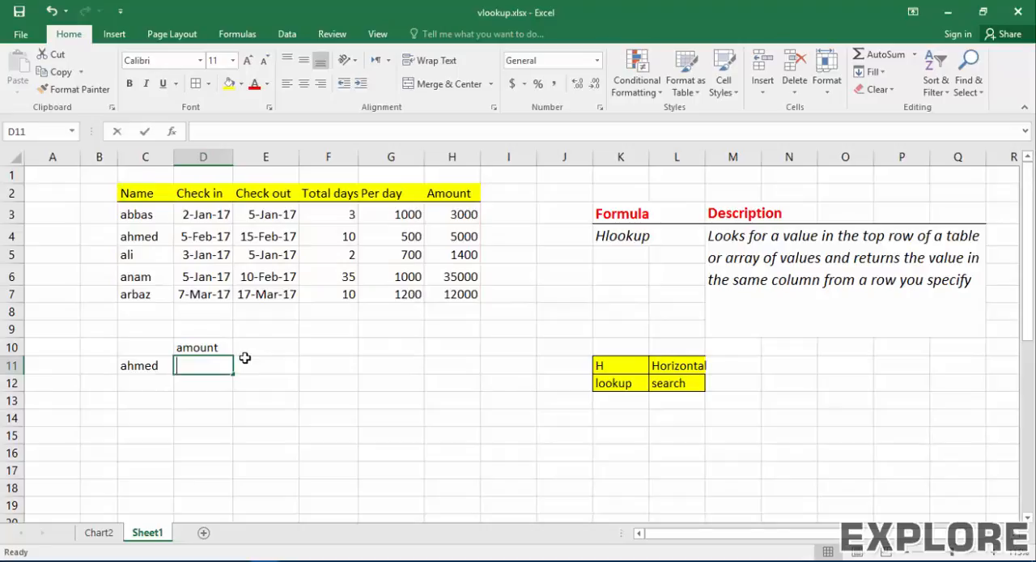
Step: Enter =HLOOKUP(D10,C2:H7,4-1,0) in D11, computing the row index as sheet row 4 minus the empty row
text(=h)
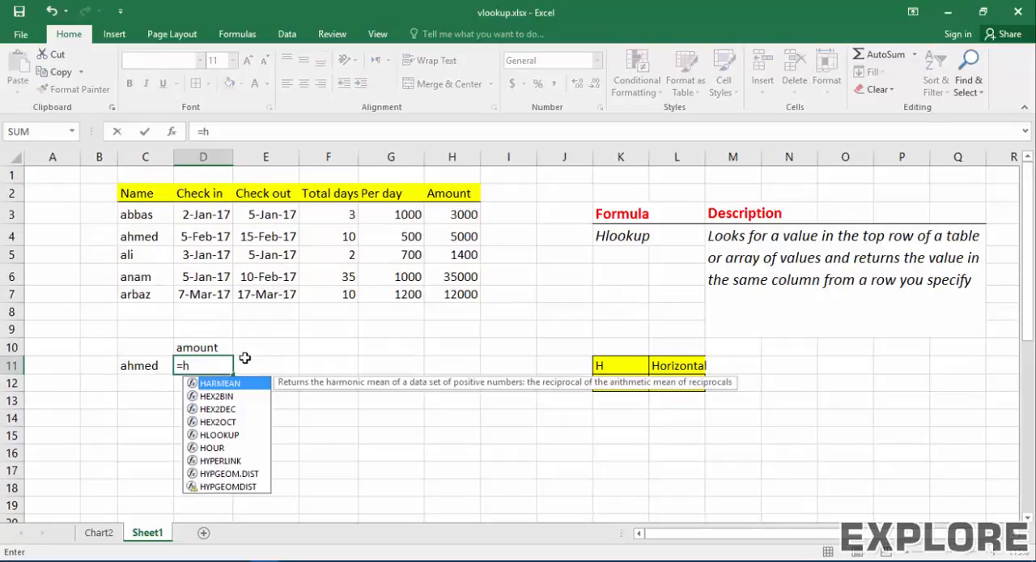
text(lookup()
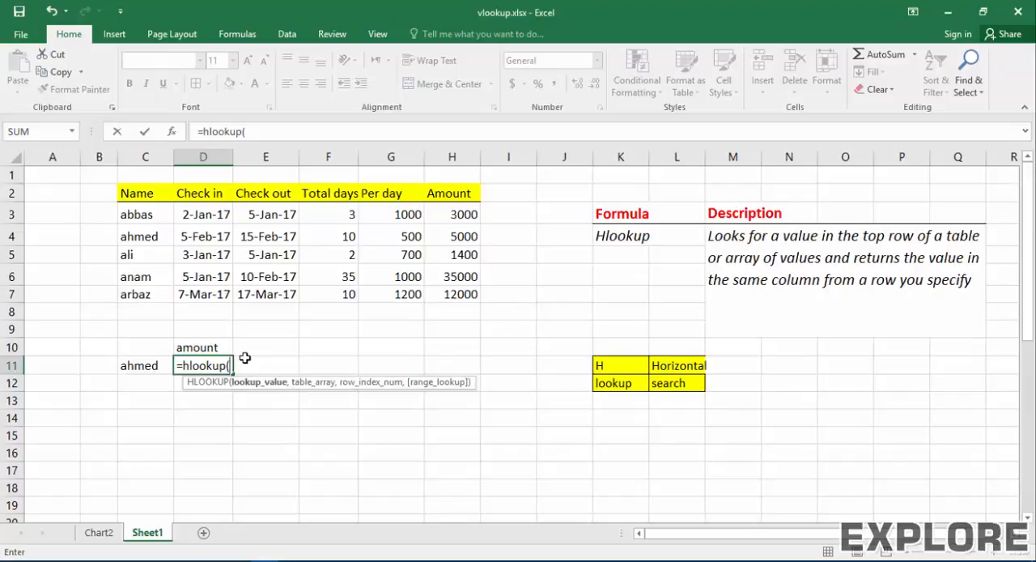
click(212, 348)
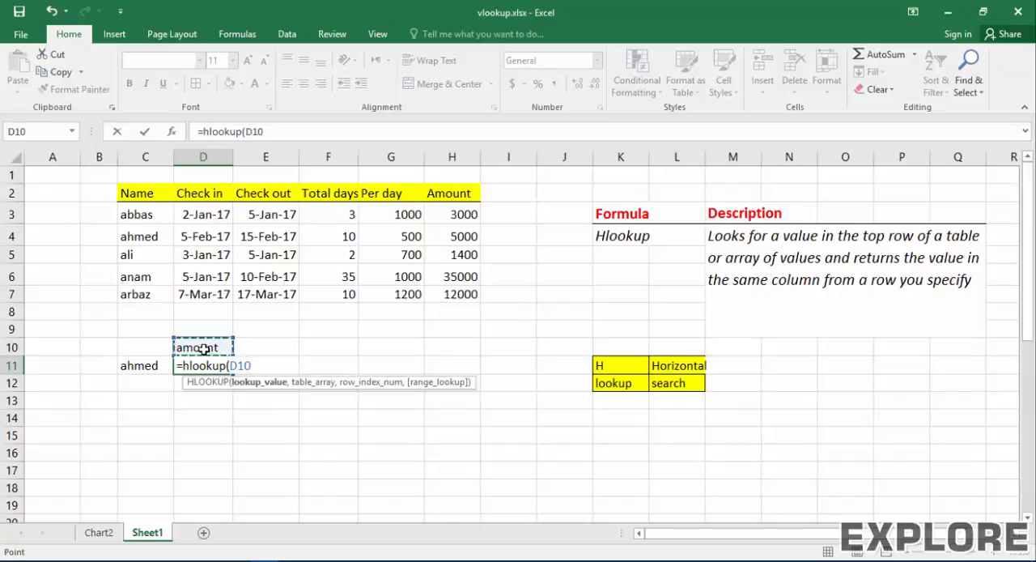
text(,)
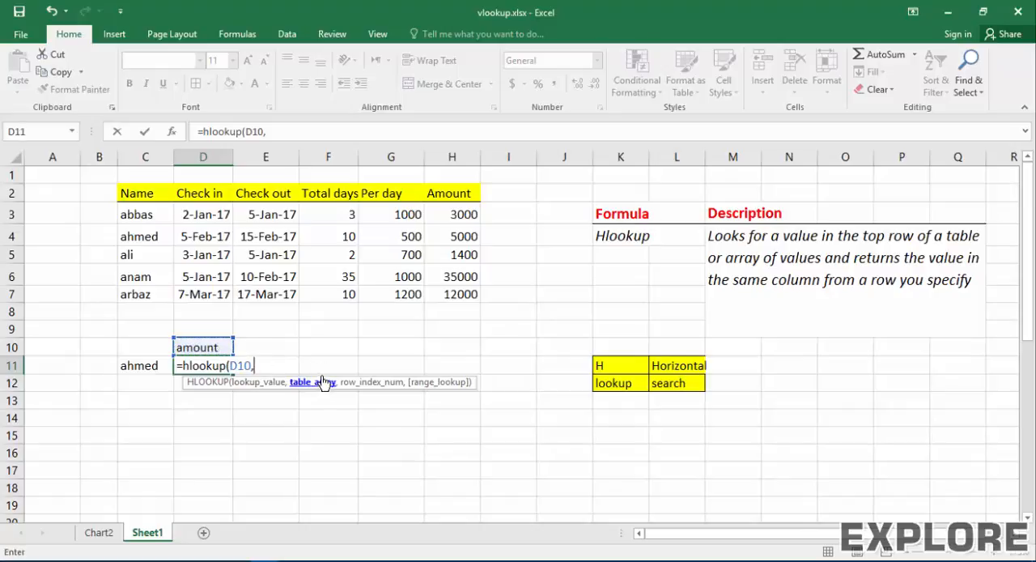
drag(466, 293, 144, 198)
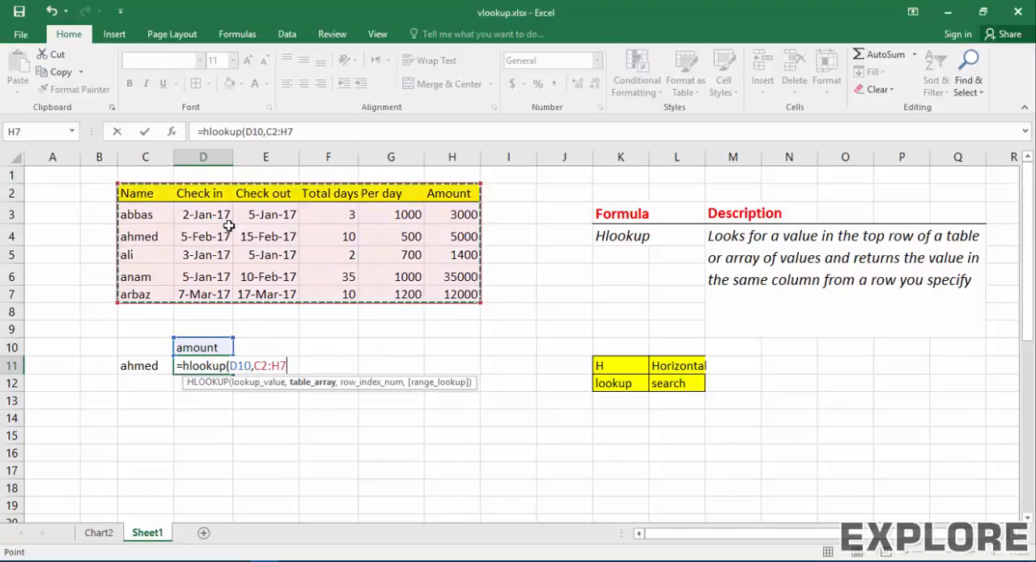
text(,4-)
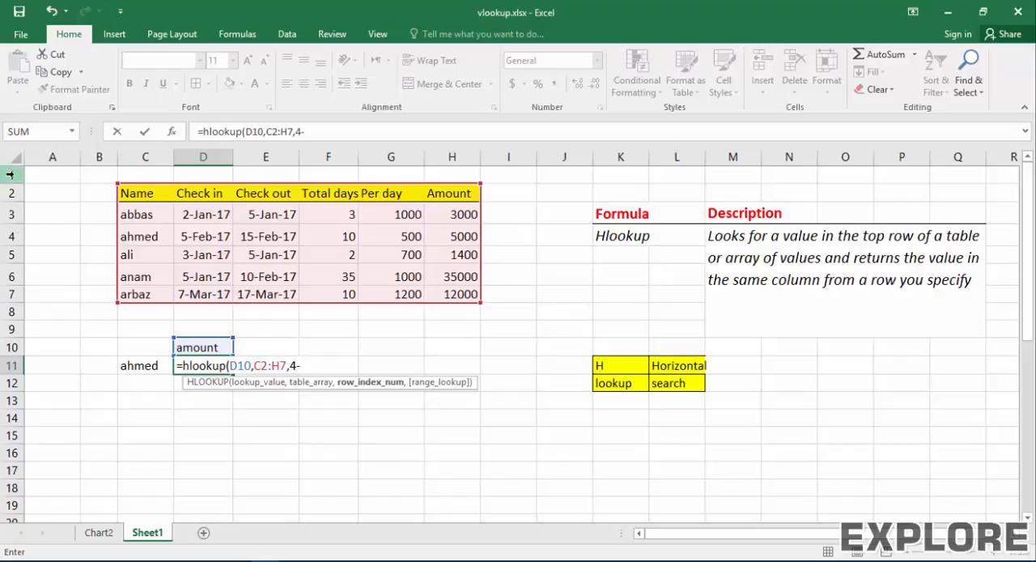
text(1)
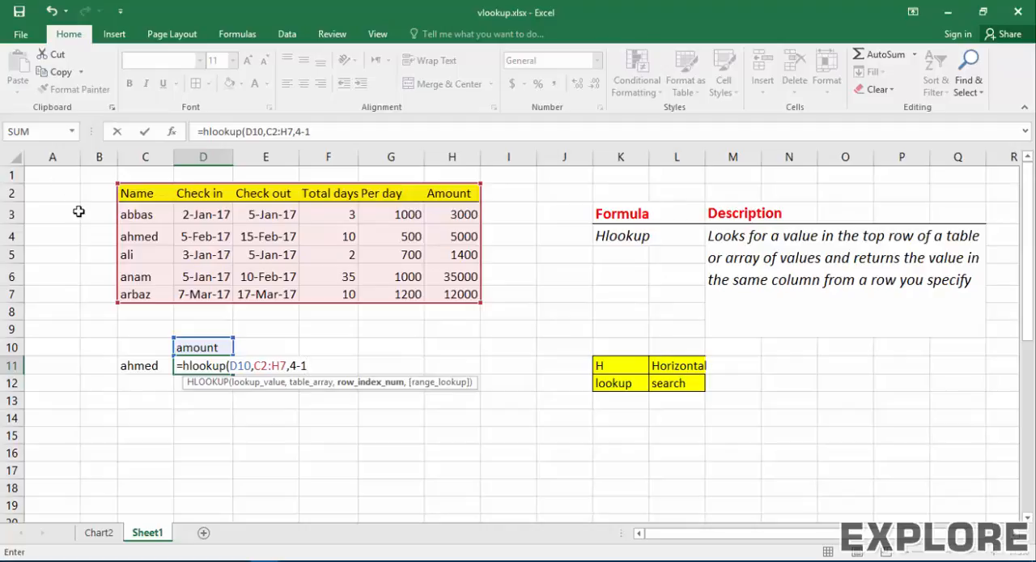
text(,)
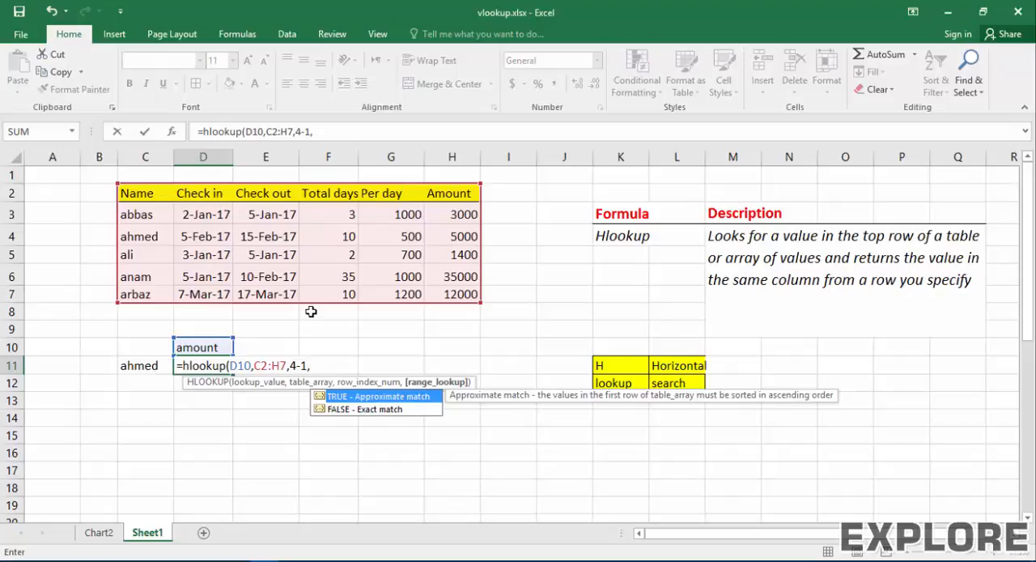
text(0)
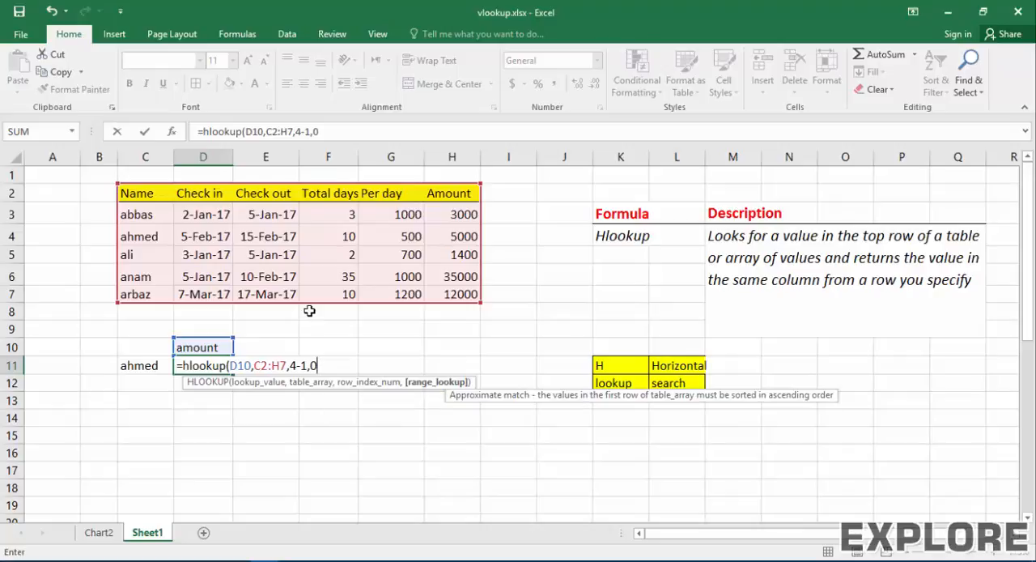
text())
key(Return)
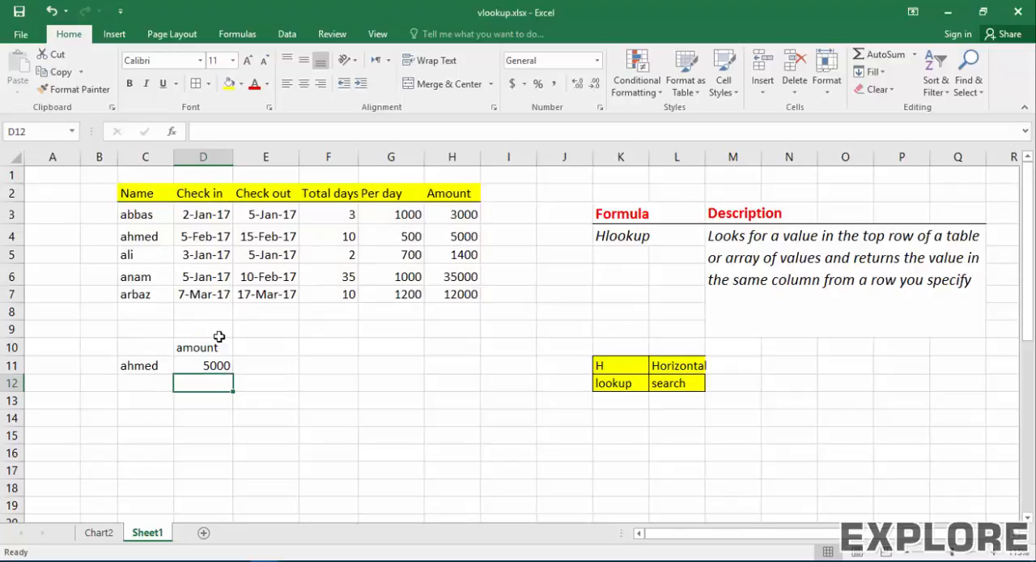
Step: Change the lookup header in D10 to total days
click(194, 359)
click(194, 346)
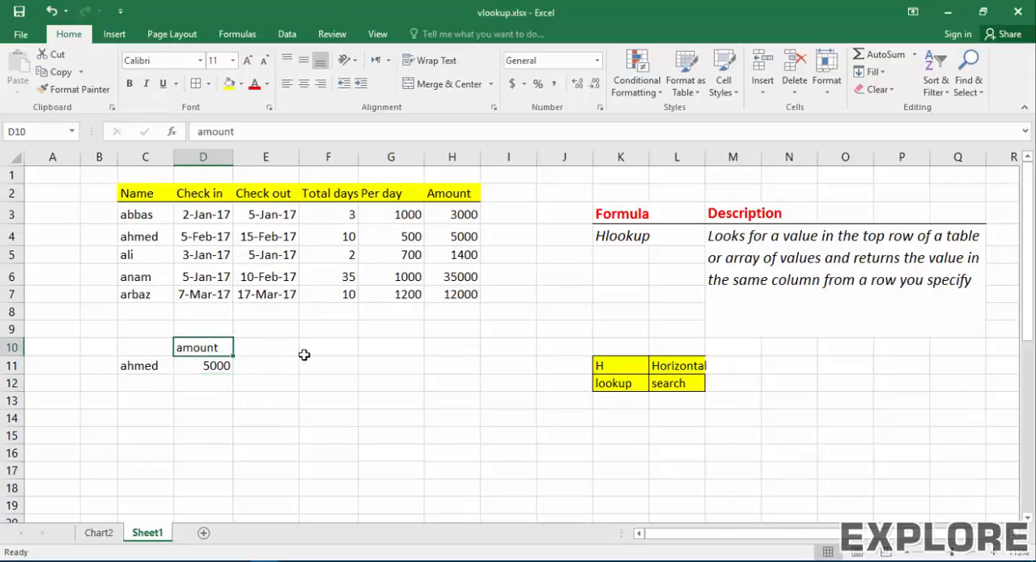
text(total days)
key(Return)
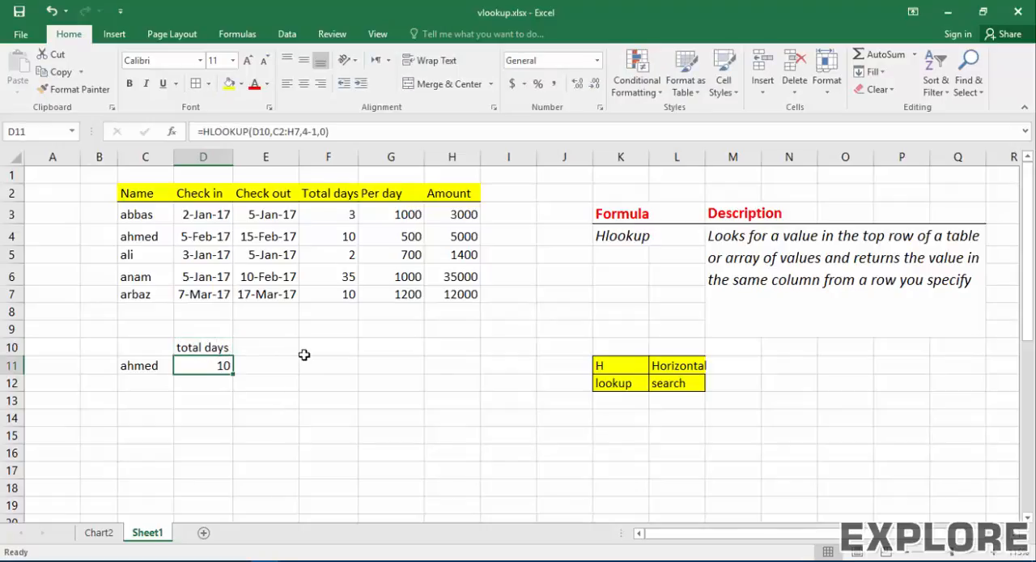